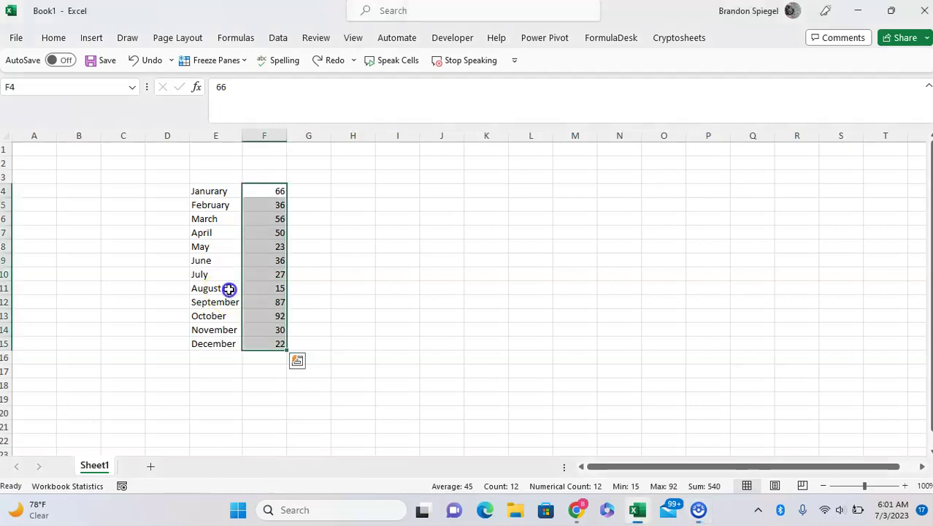
Step: Select the monthly values F4:F15 and switch to the Home ribbon
click(199, 220)
key(ctrl+Up)
key(ctrl+shift+Down)
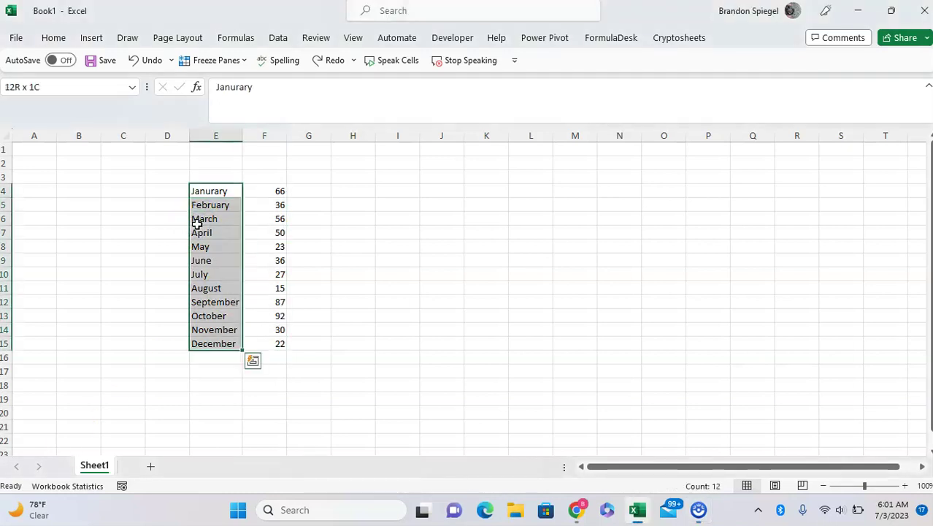
key(Right)
key(ctrl+shift+Down)
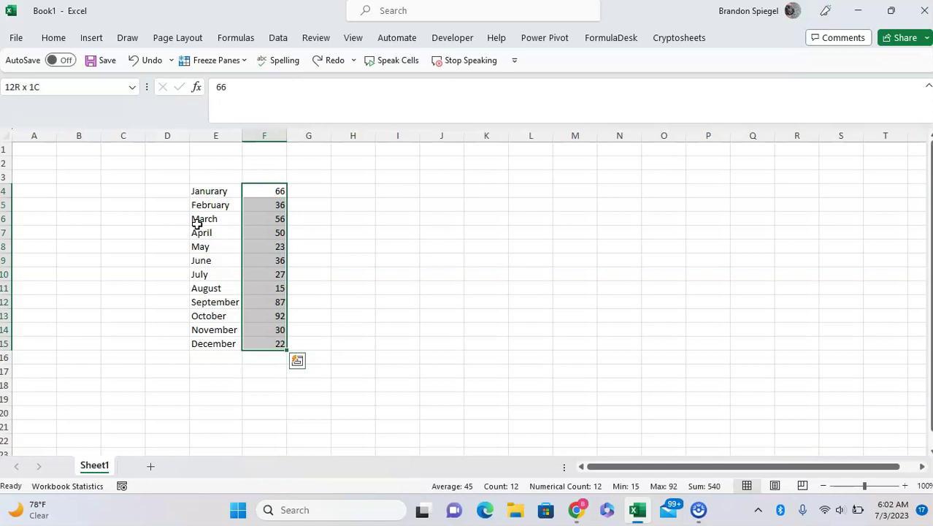
key(ctrl+shift+Up)
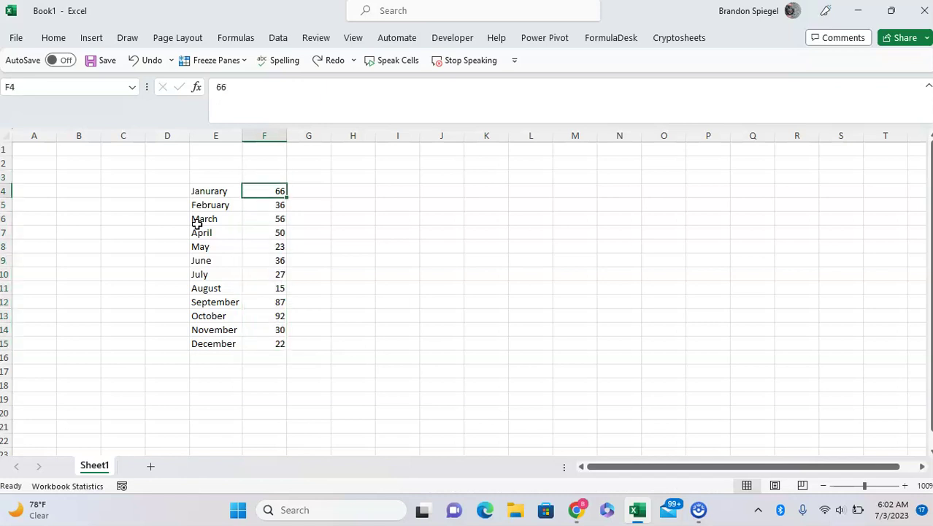
key(Up)
key(Down)
key(ctrl+shift+Down)
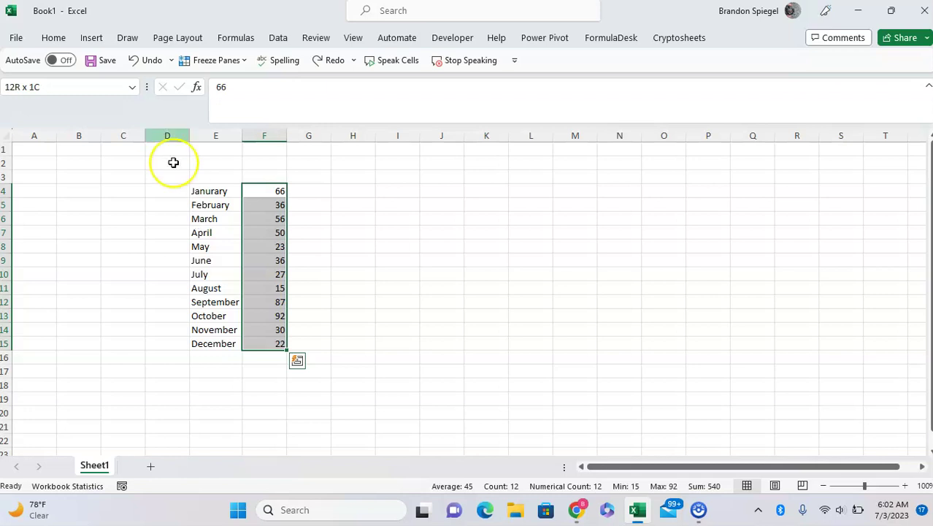
click(66, 40)
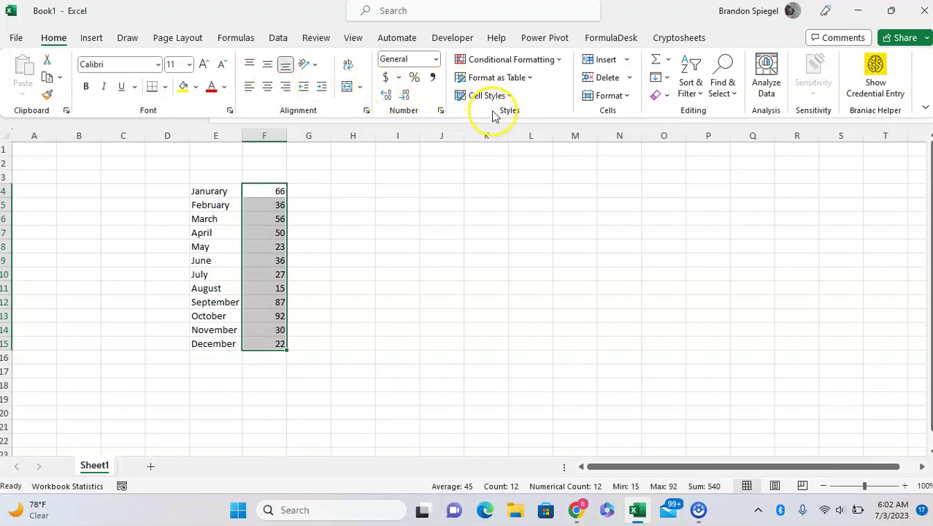
Step: Apply the Solid Fill Green Data Bar to F4:F15
click(550, 62)
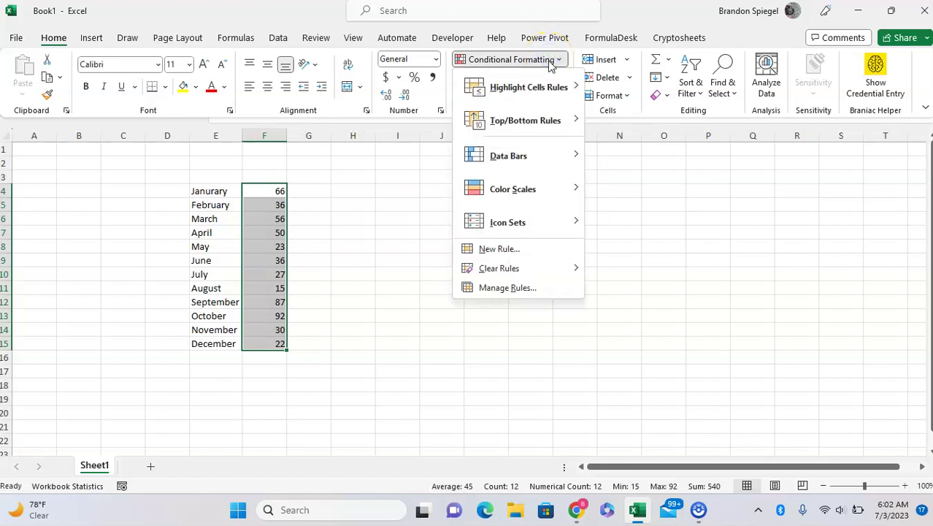
mouse_move(544, 152)
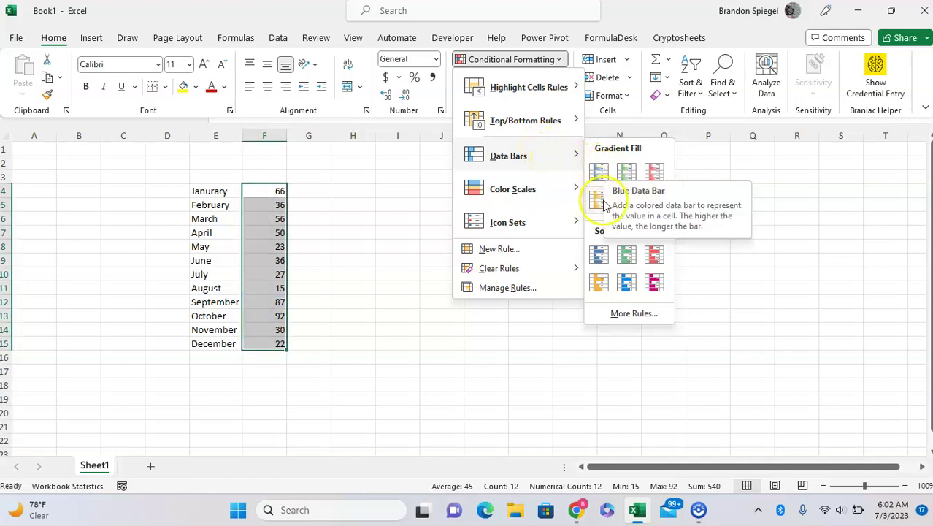
click(627, 254)
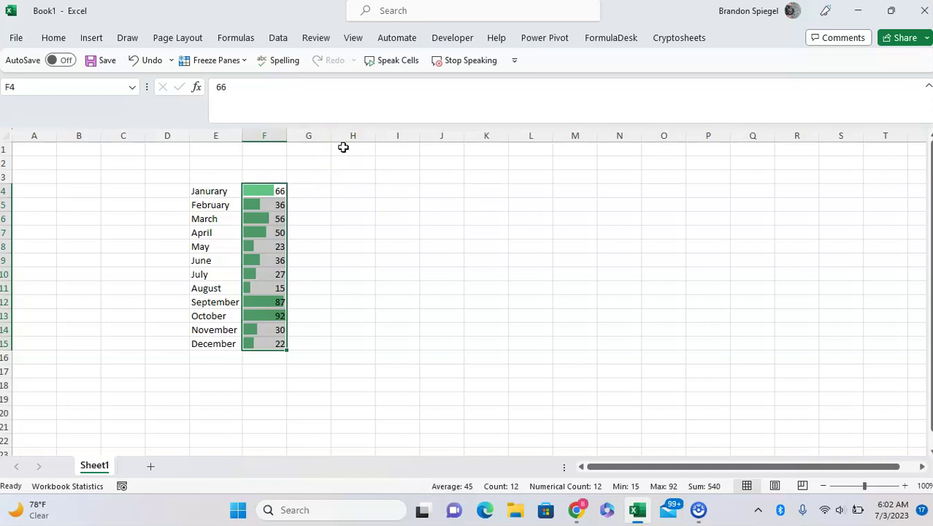
Step: Add a new Data Bar rule for F4:F15 with Show Bar Only ticked and green bars
click(64, 40)
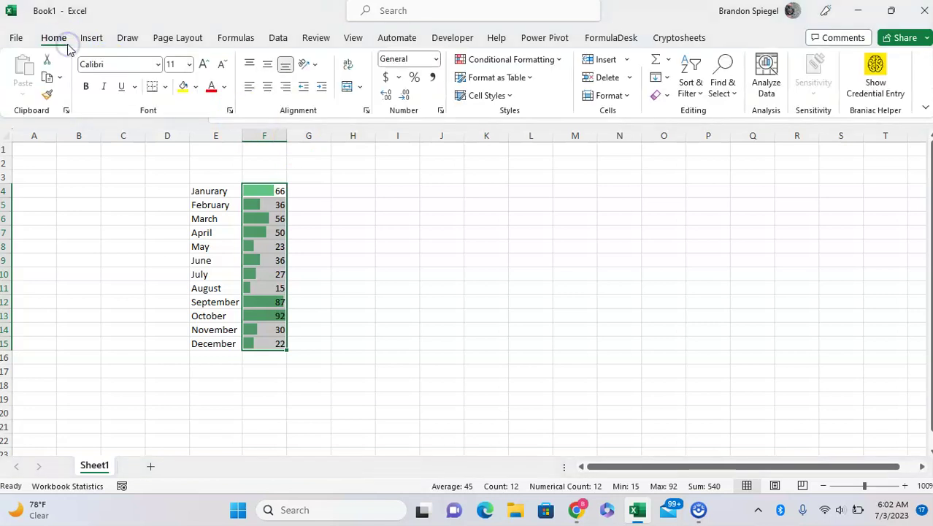
click(559, 62)
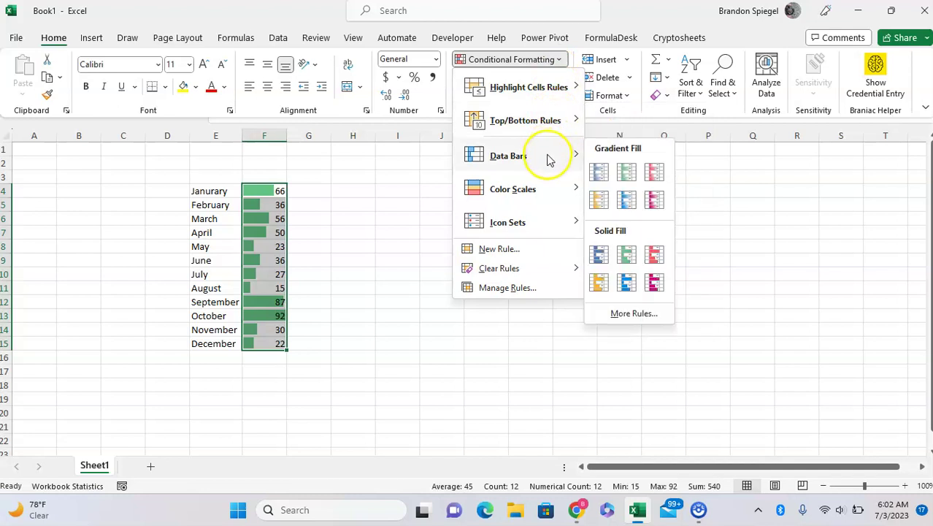
click(632, 313)
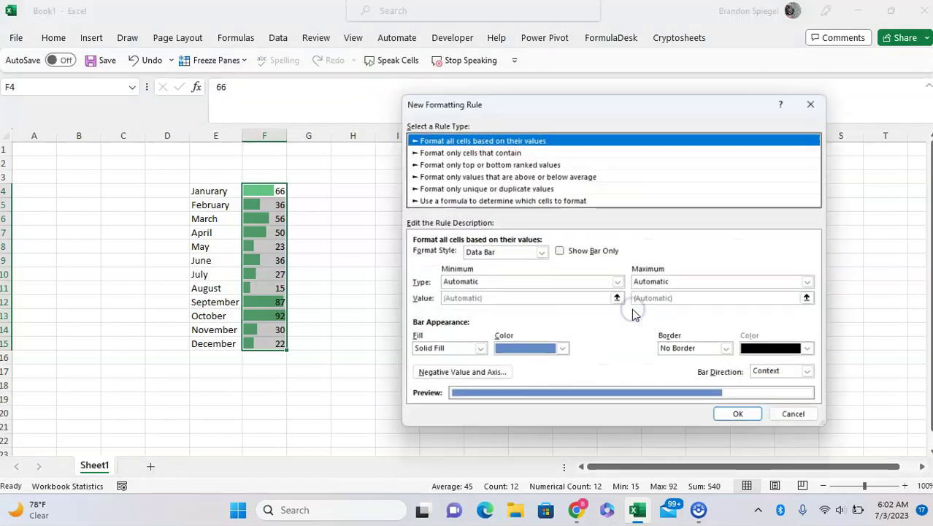
click(537, 260)
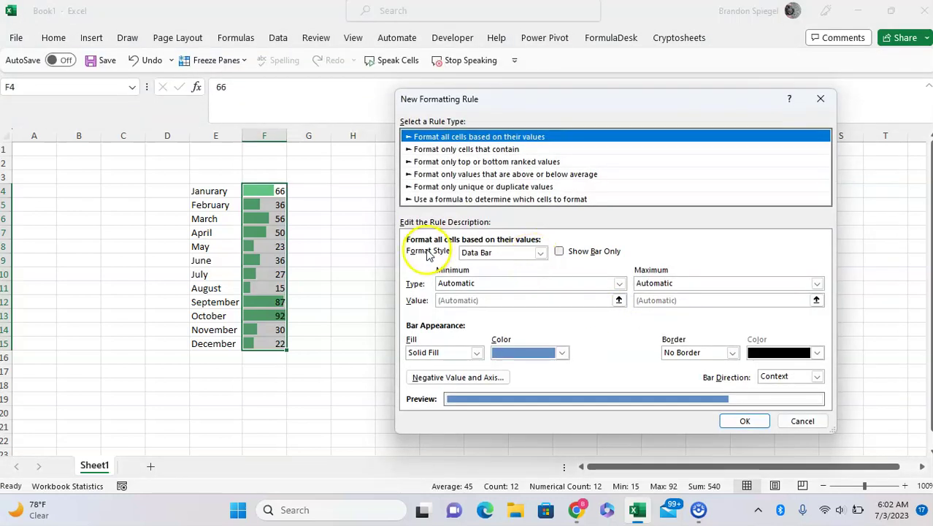
click(478, 252)
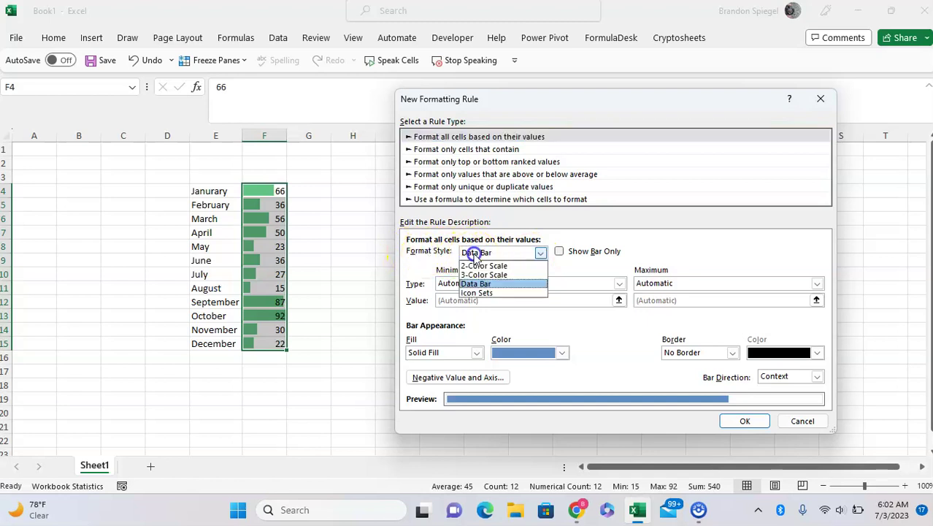
click(498, 284)
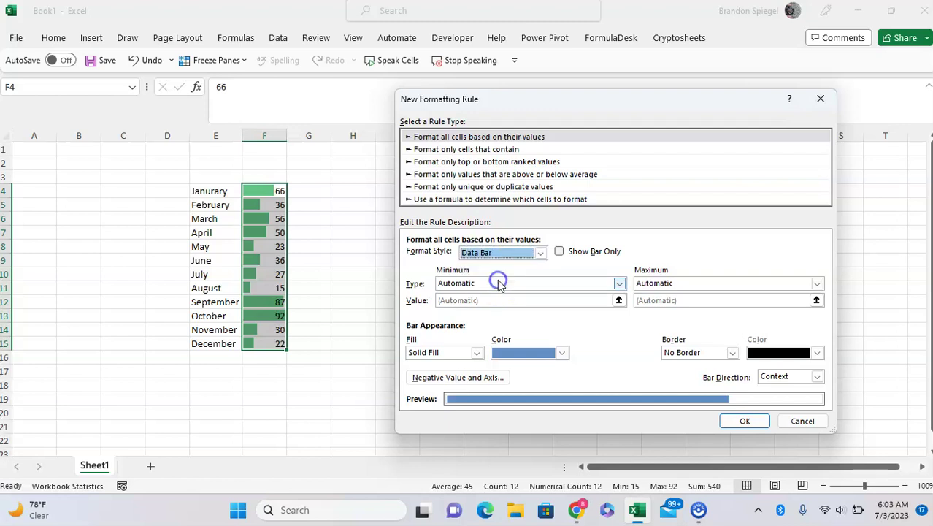
click(559, 252)
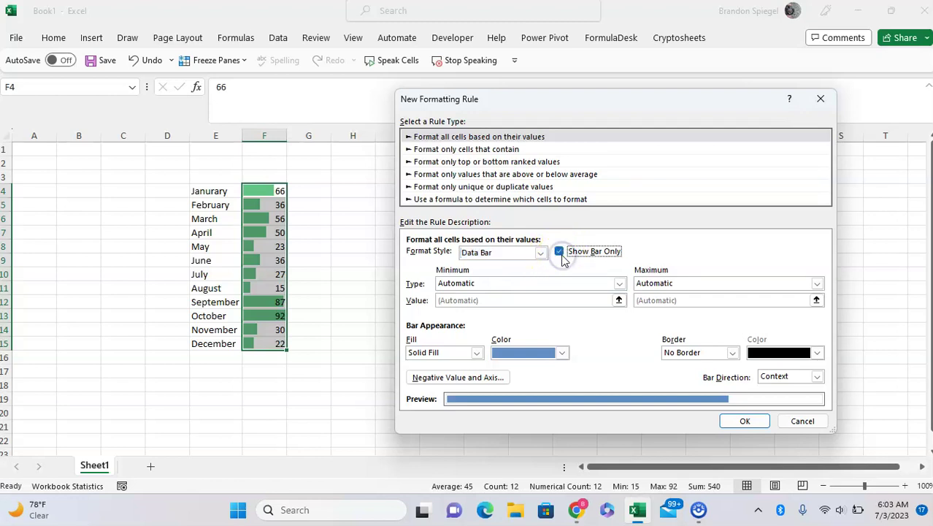
click(561, 353)
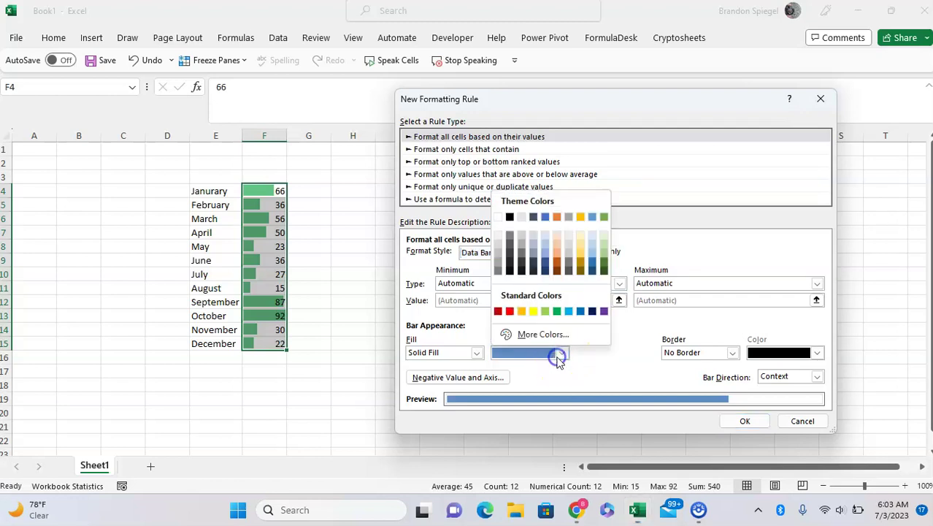
click(557, 312)
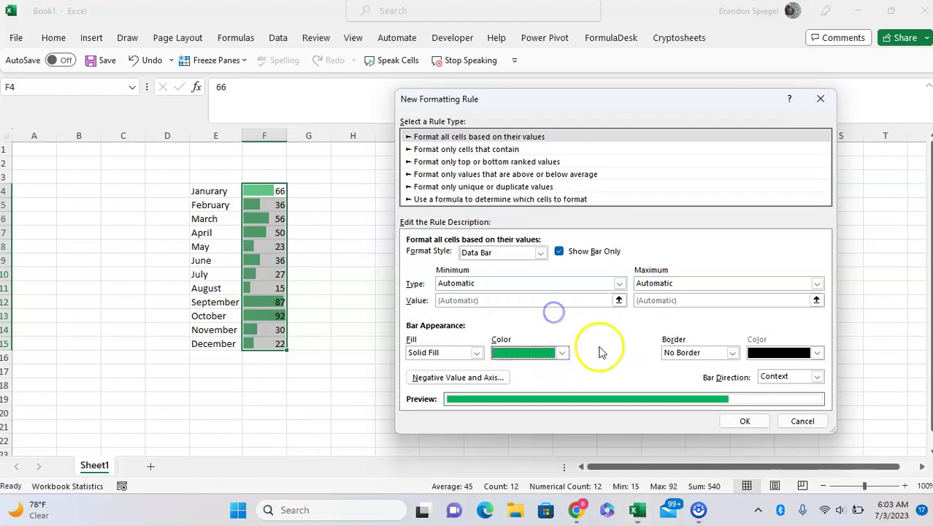
click(745, 421)
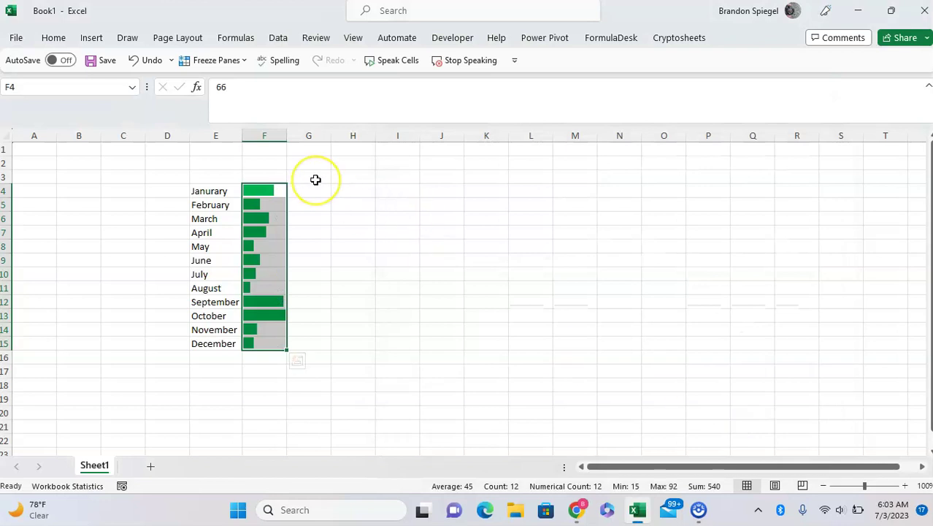
Step: Reselect F4:F15 and start a new data bar rule with Show Bar Only ticked
key(shift+BackSpace)
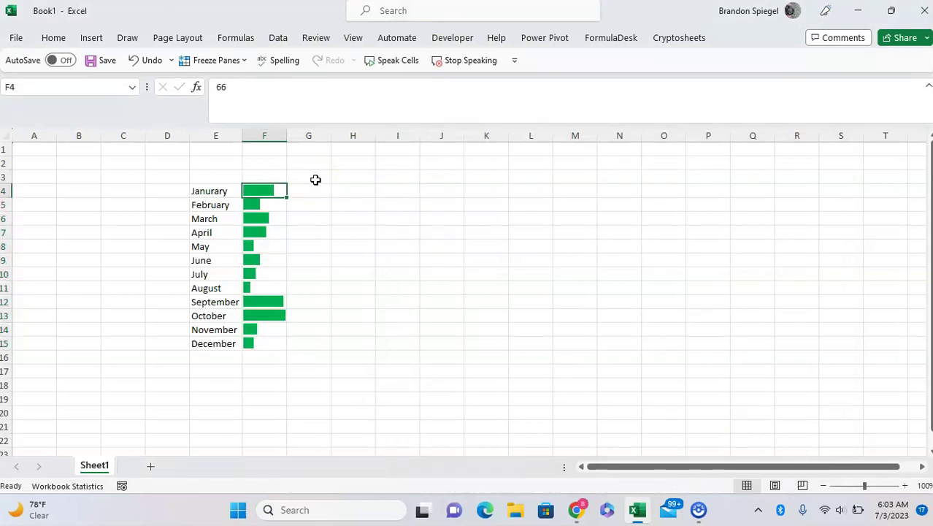
key(ctrl+shift+Down)
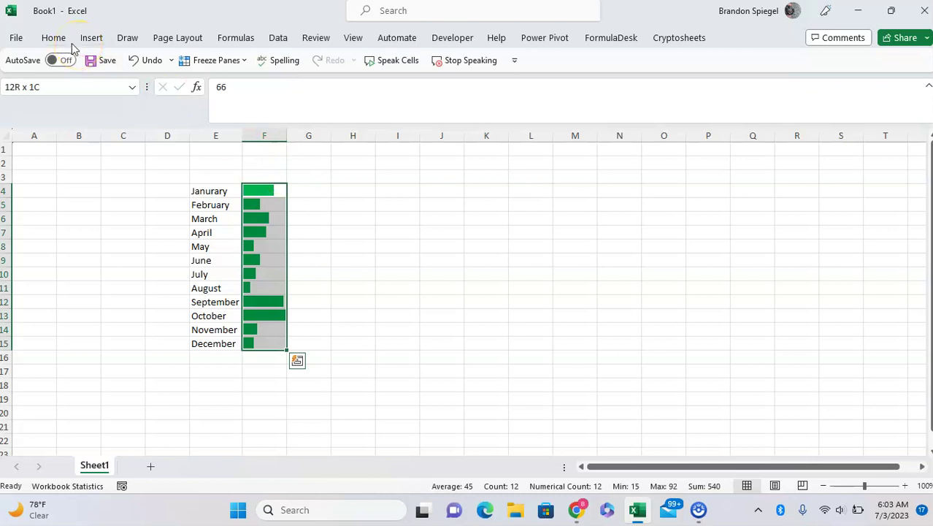
click(69, 38)
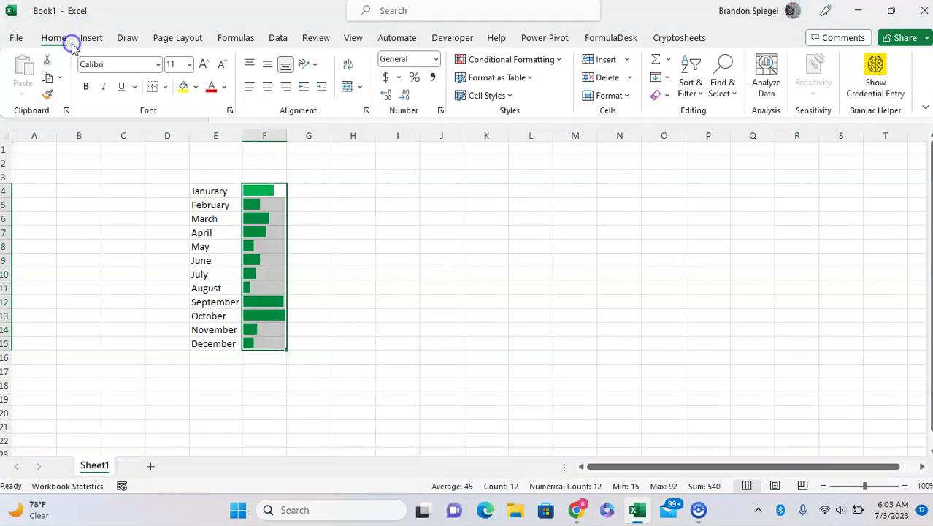
click(552, 62)
mouse_move(535, 168)
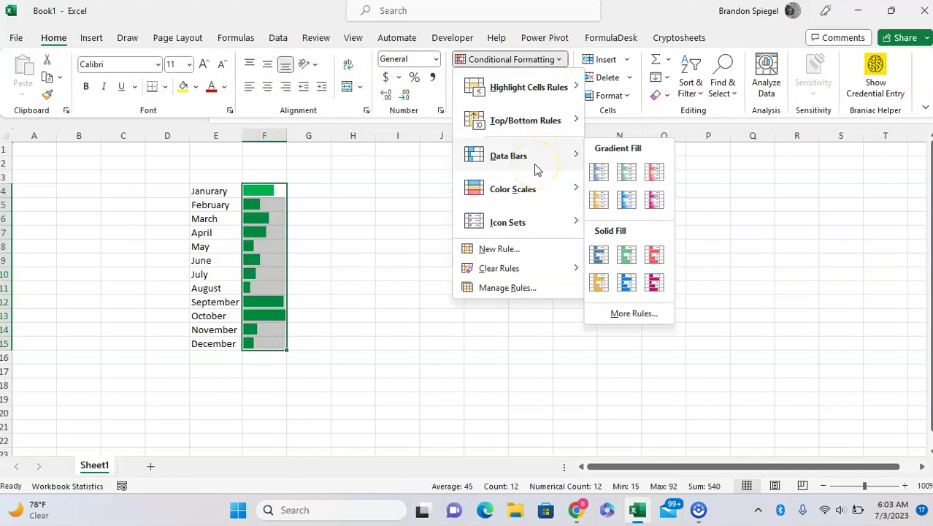
click(626, 314)
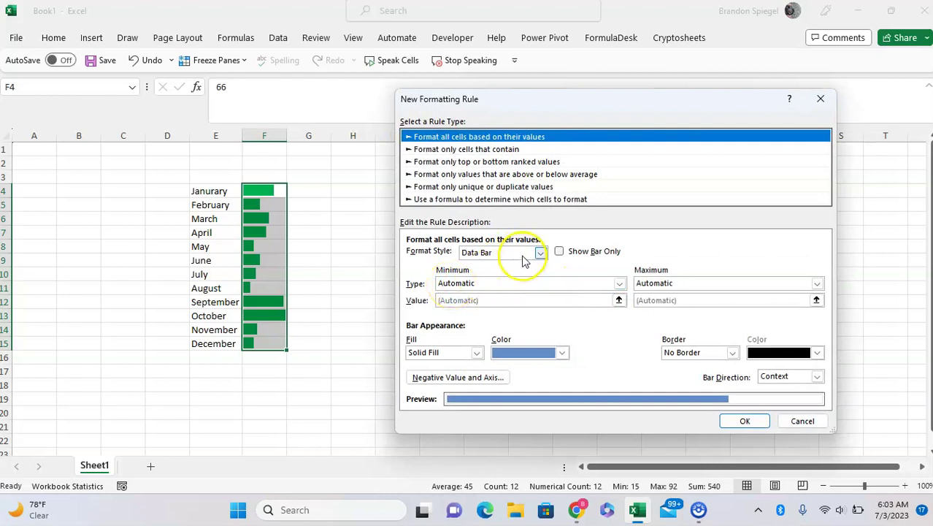
click(564, 253)
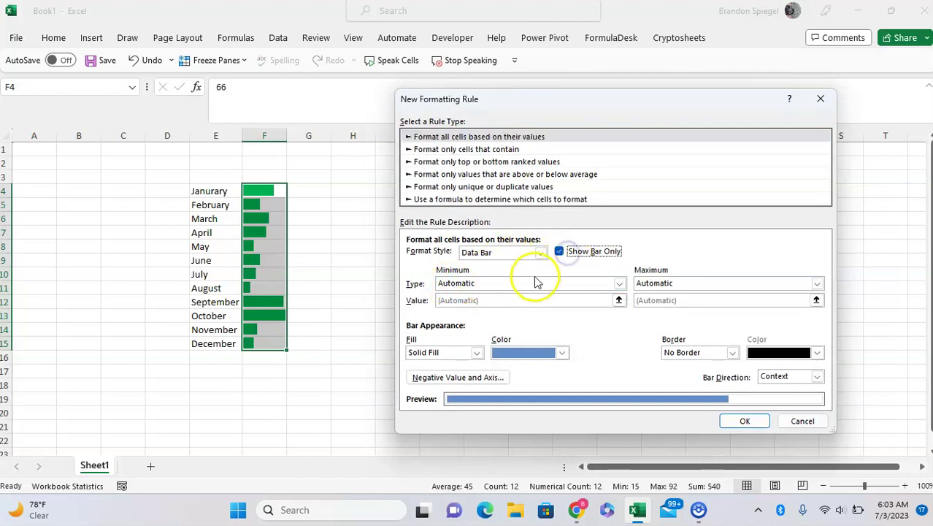
Step: Set the bar Minimum to Lowest Value and the Maximum to Highest Value
click(457, 283)
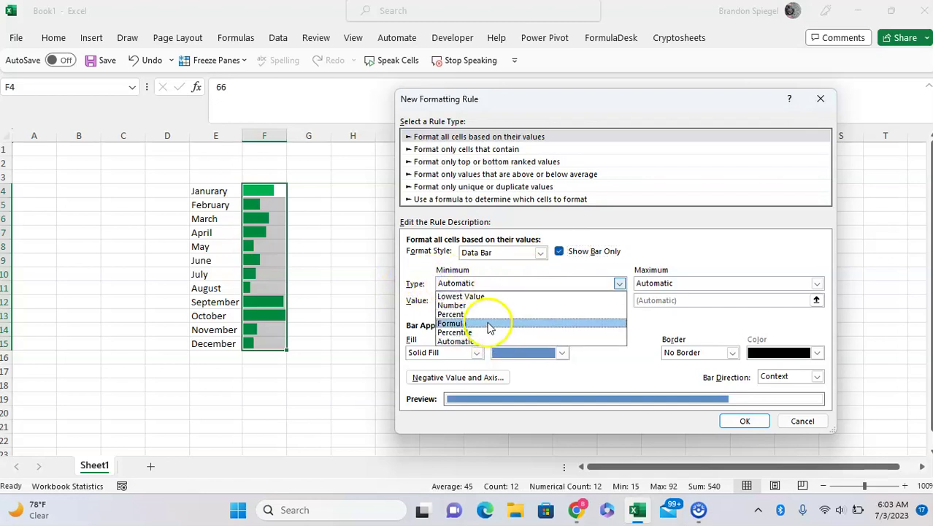
click(485, 316)
click(678, 283)
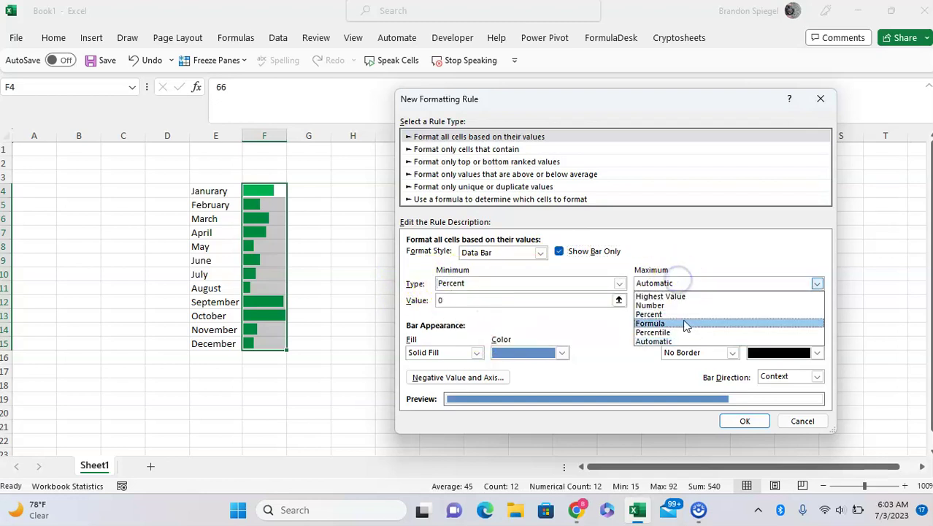
click(681, 314)
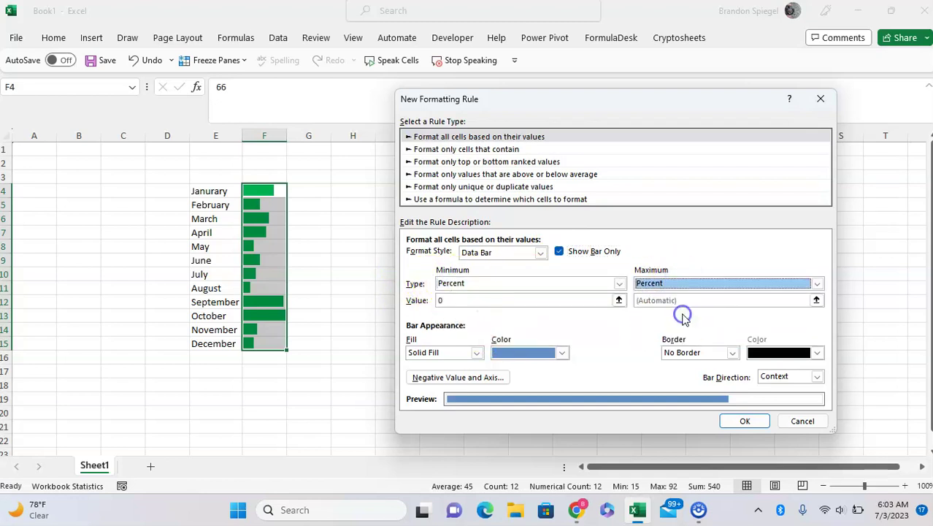
click(586, 287)
click(559, 305)
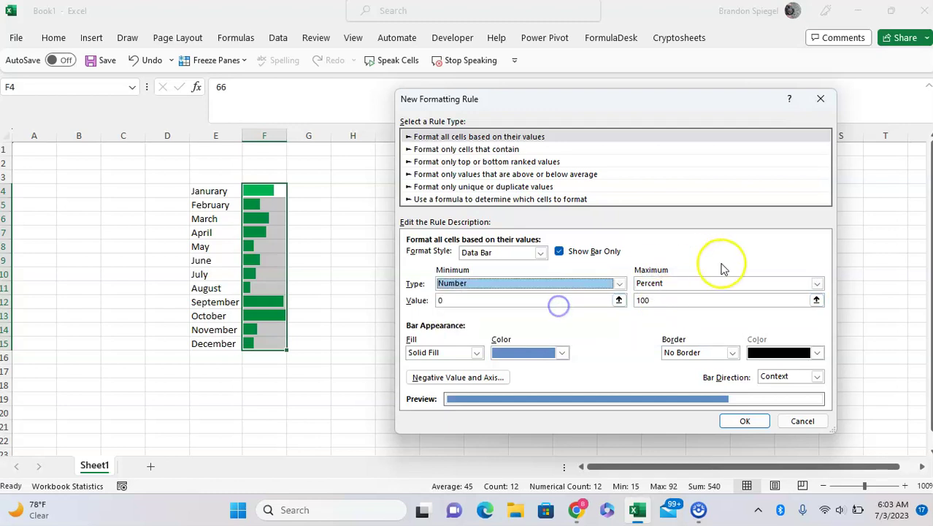
click(721, 282)
click(722, 305)
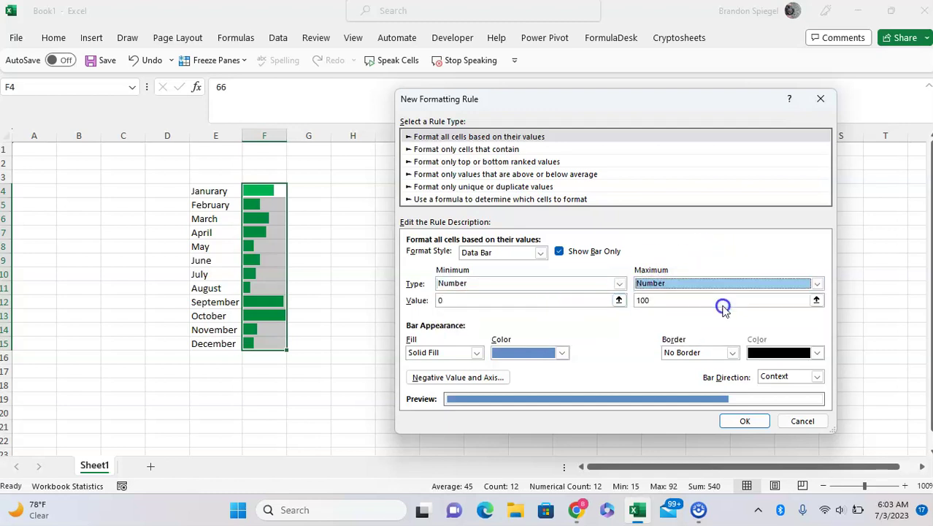
click(545, 284)
click(528, 296)
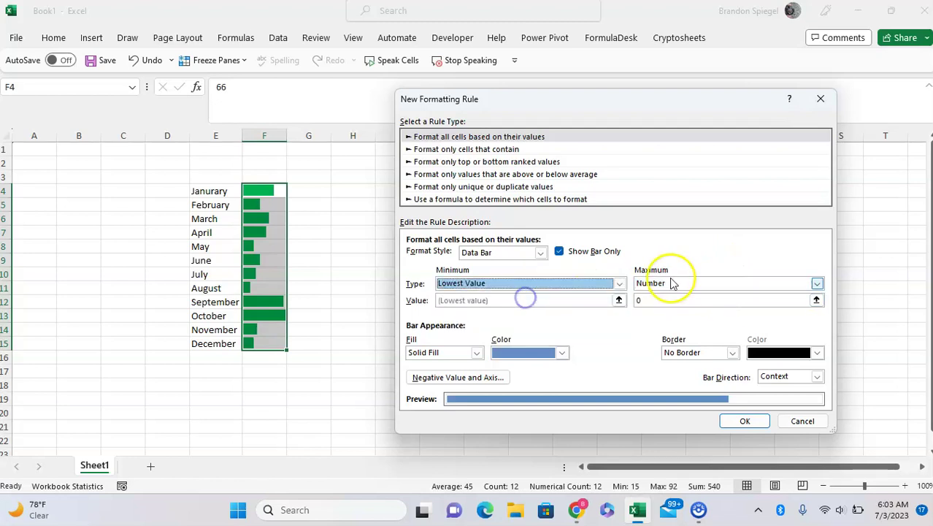
click(666, 281)
click(674, 296)
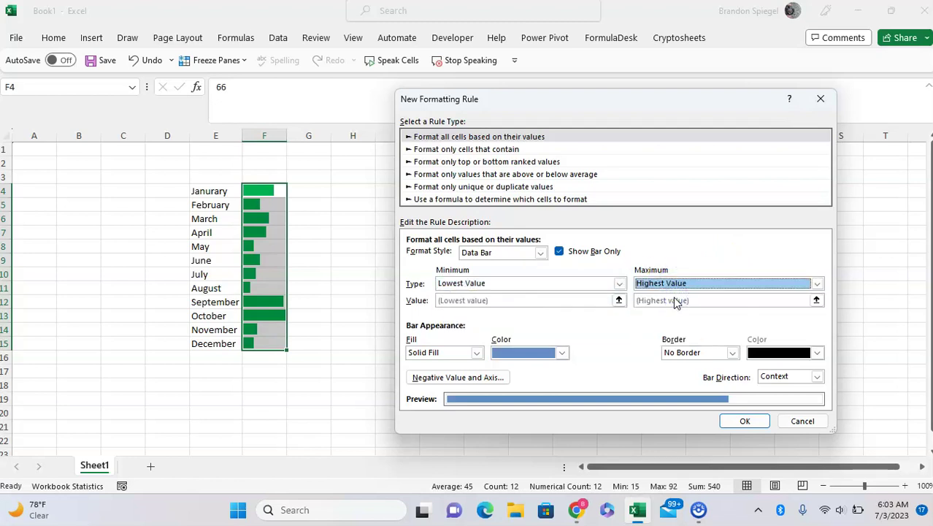
Step: Change the bar fill to a light green Gradient Fill
click(446, 352)
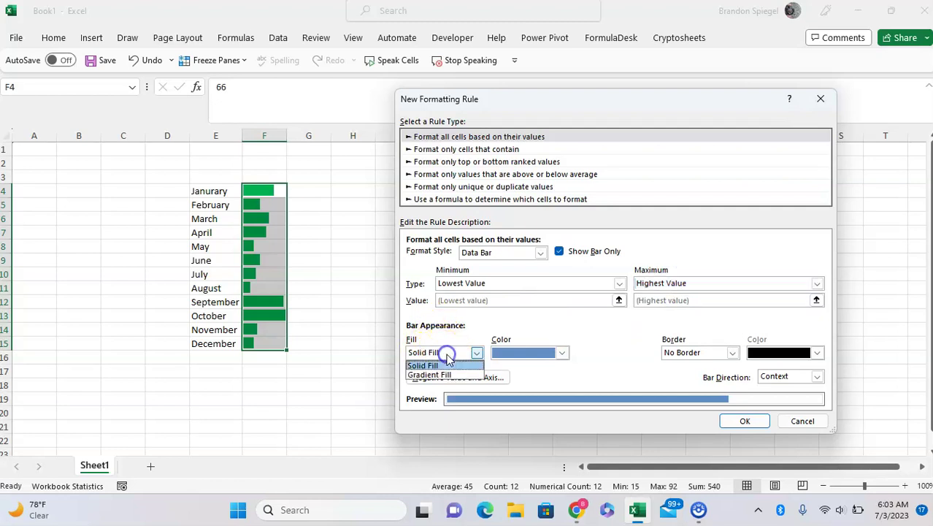
click(451, 376)
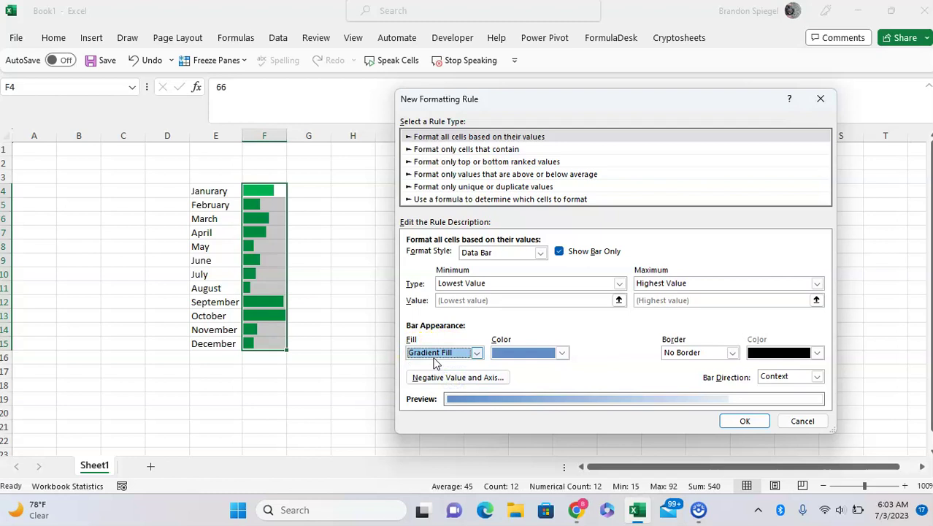
click(535, 354)
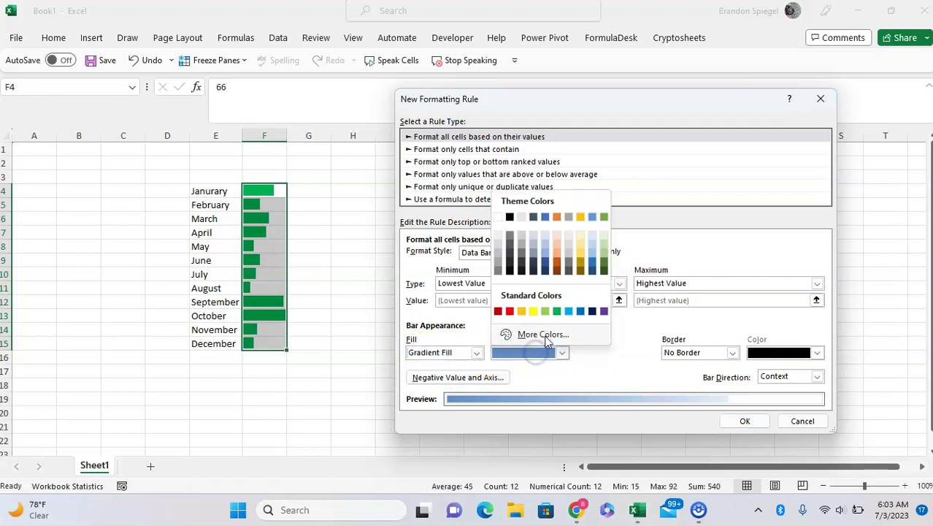
click(603, 254)
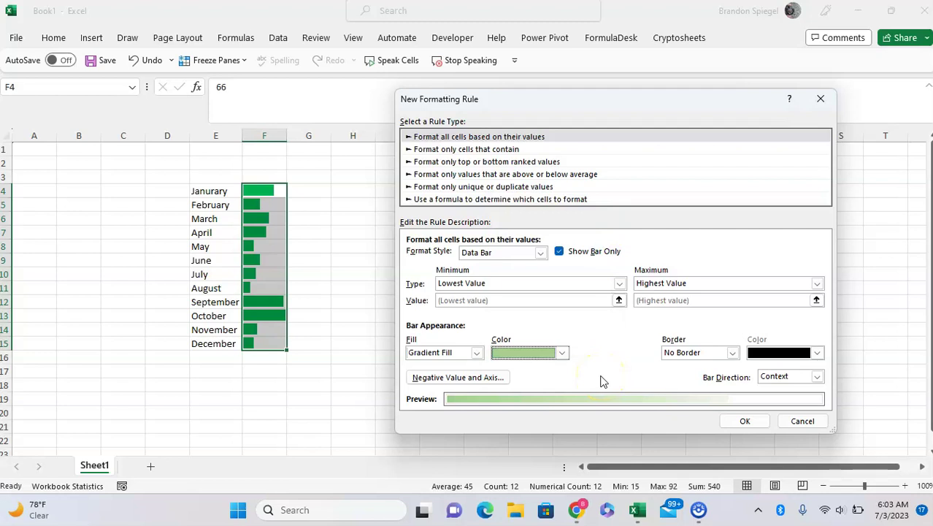
Step: Set the bar border to Solid Border in grey
click(731, 354)
click(725, 375)
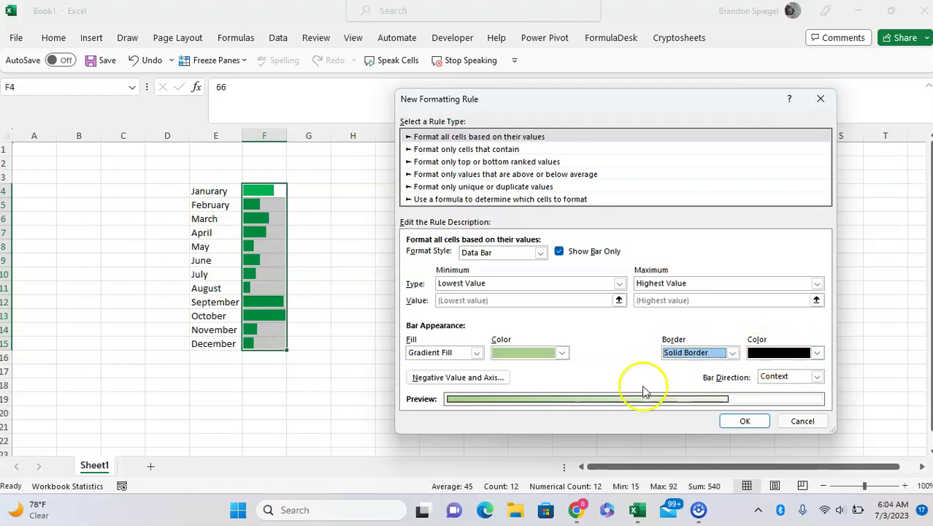
click(778, 352)
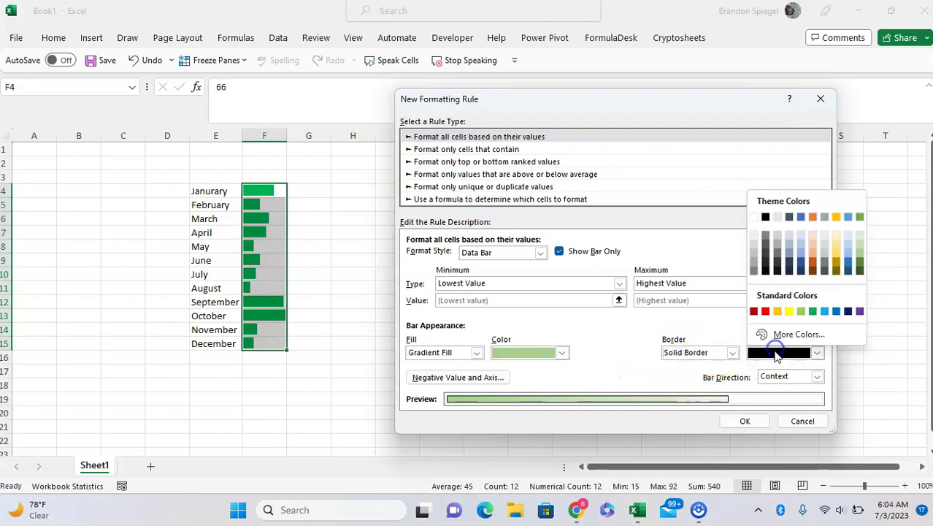
click(777, 255)
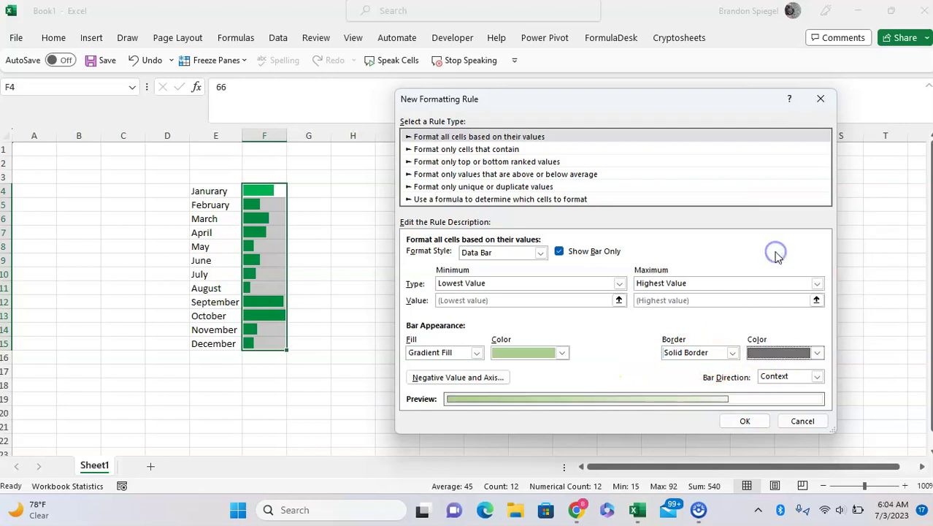
Step: Keep Bar Direction on Context and open the Negative Value and Axis settings
click(778, 379)
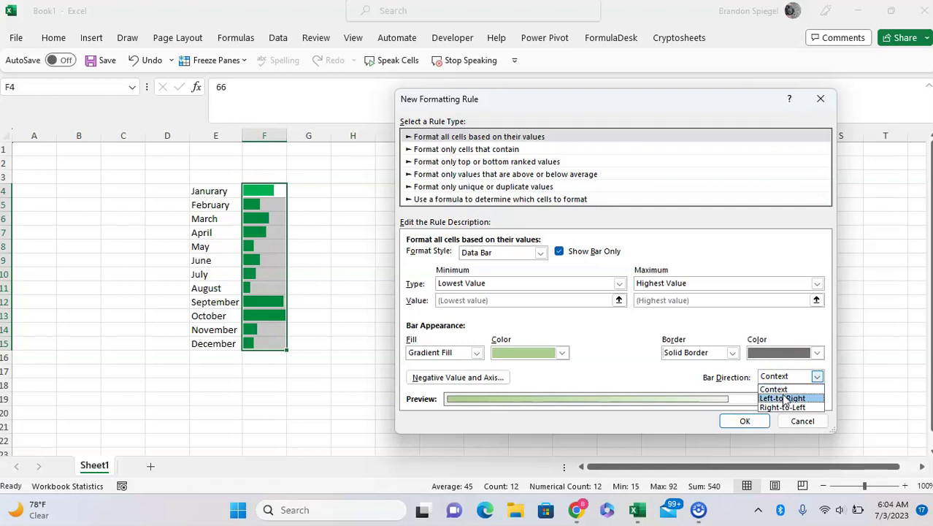
click(782, 398)
click(776, 378)
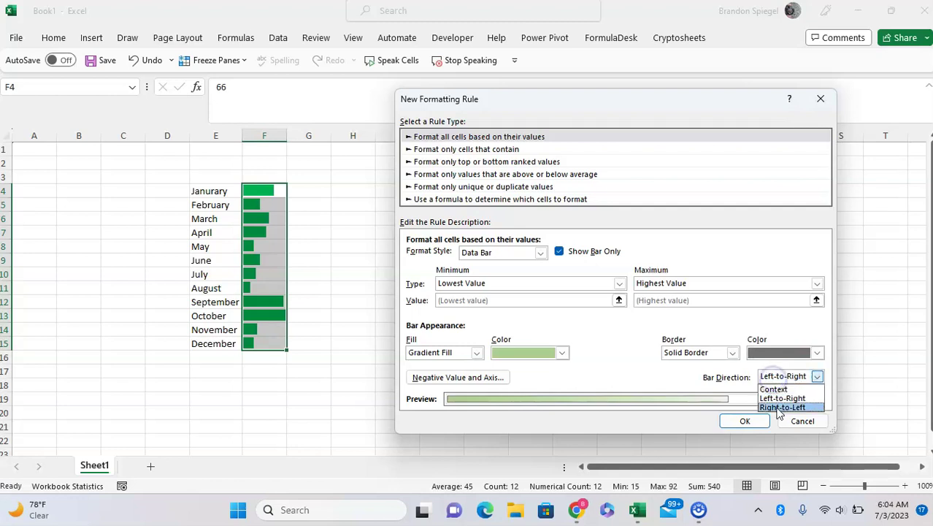
click(780, 407)
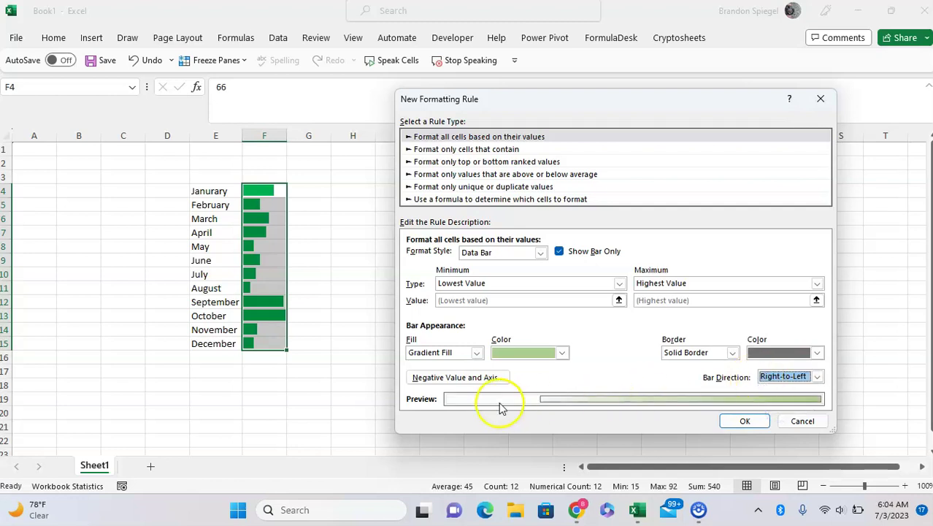
click(793, 376)
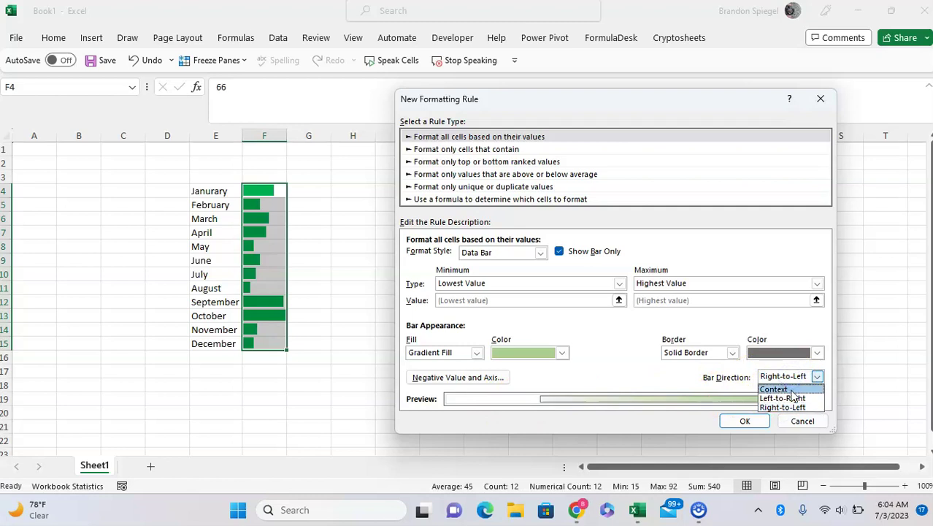
click(791, 390)
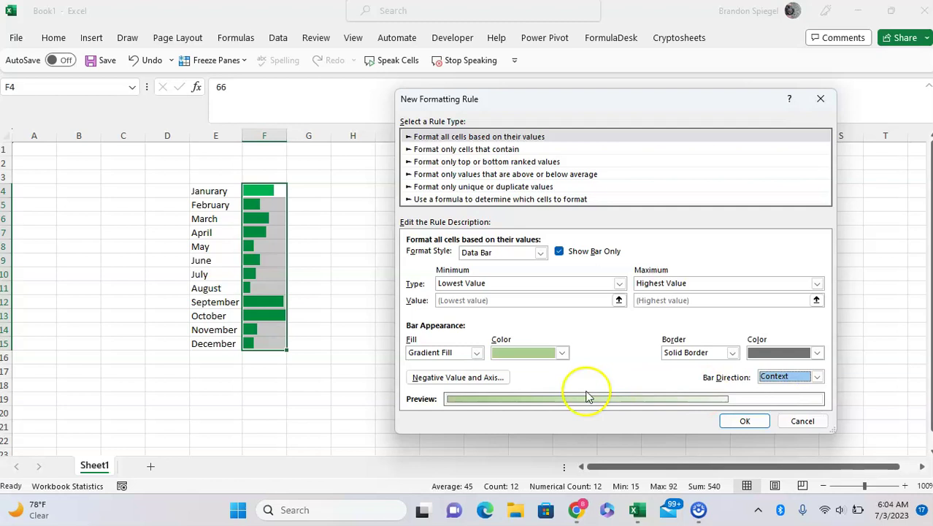
click(495, 379)
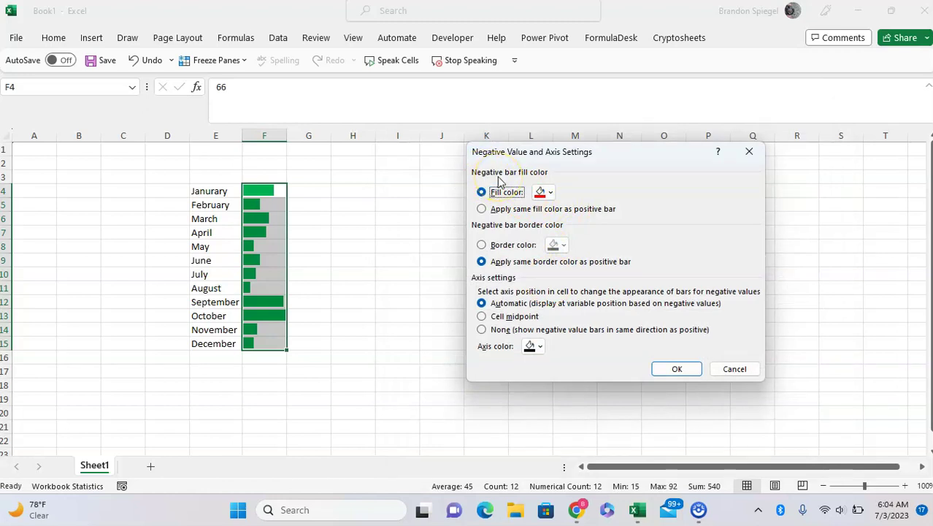
Step: Give negative-value bars their own blue fill colour
click(550, 193)
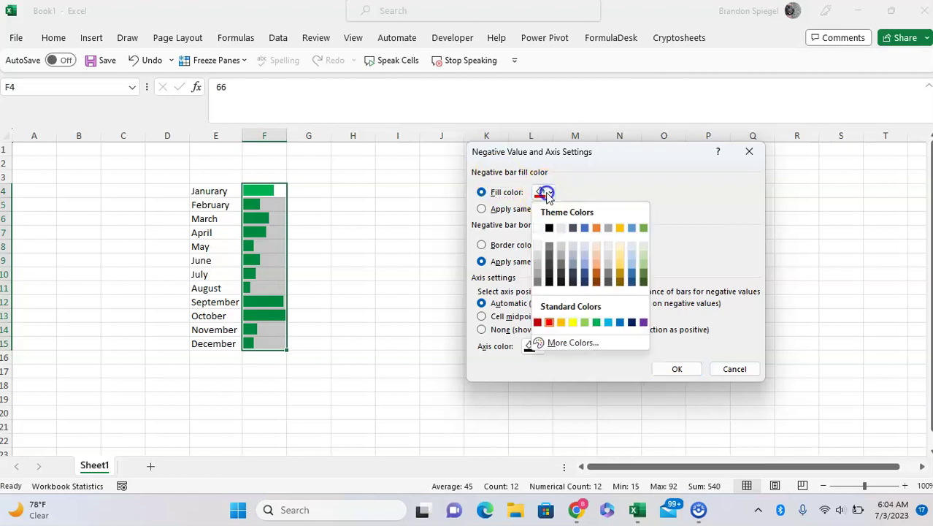
click(582, 266)
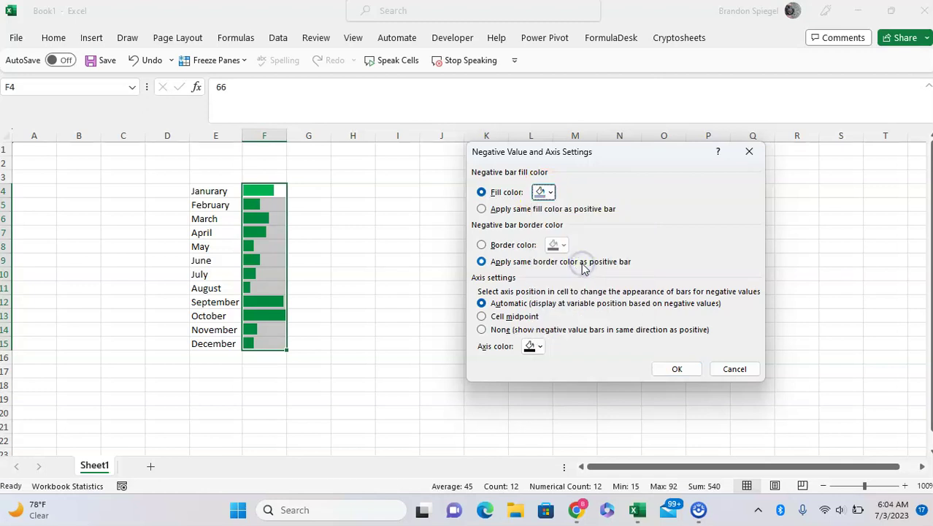
click(521, 209)
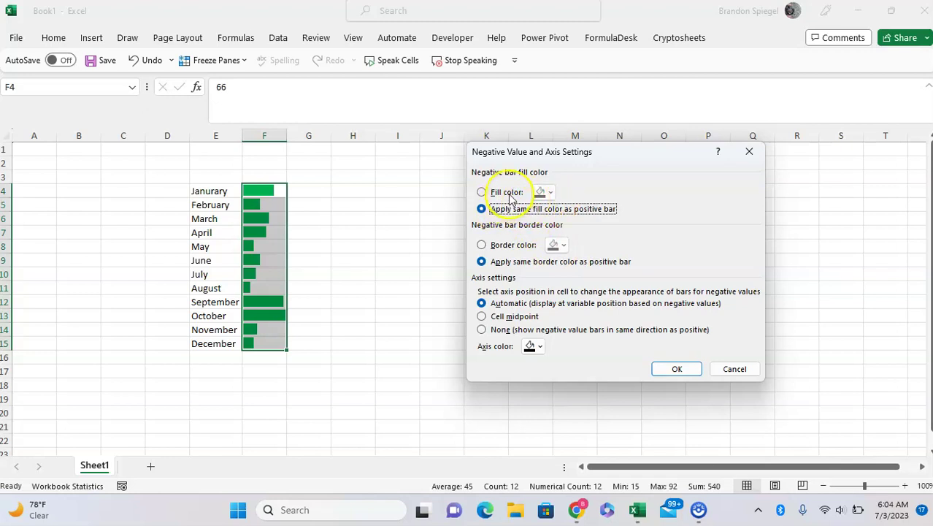
click(508, 194)
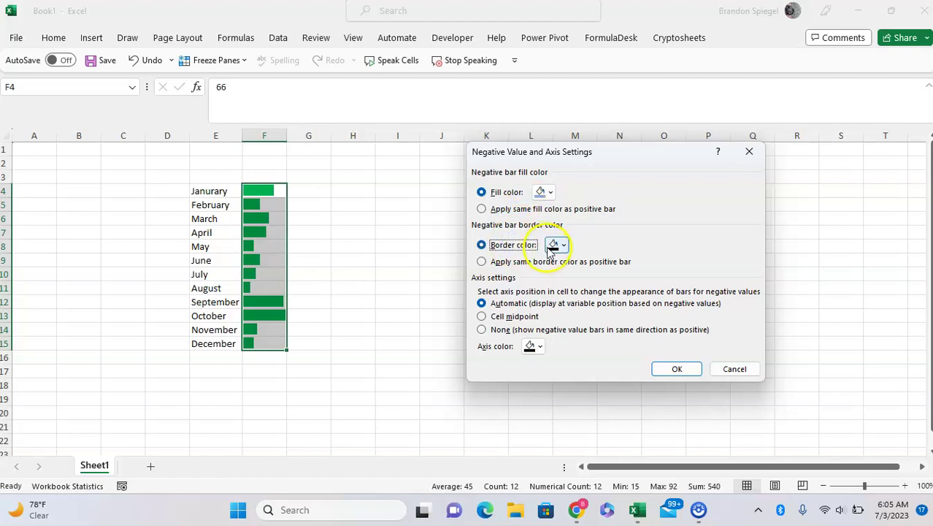
Step: Give negative-value bars their own black border colour
click(549, 248)
click(561, 284)
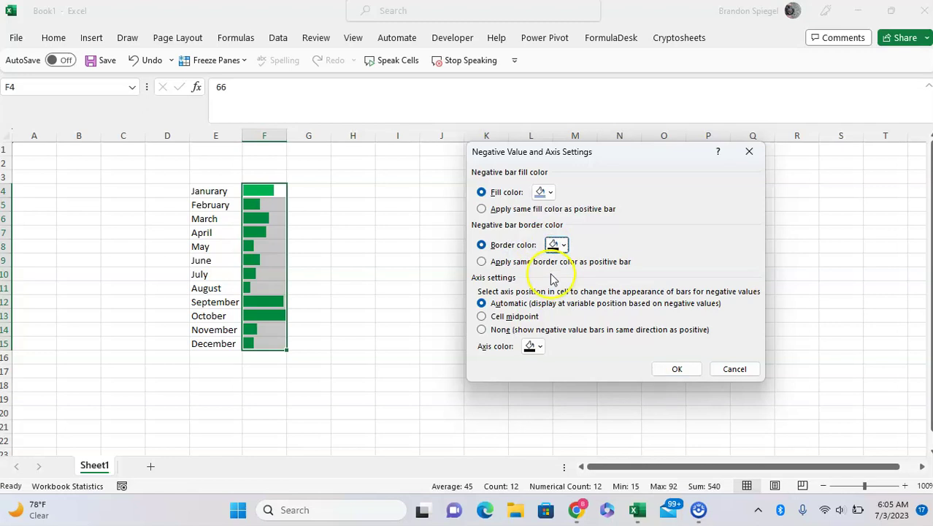
click(542, 264)
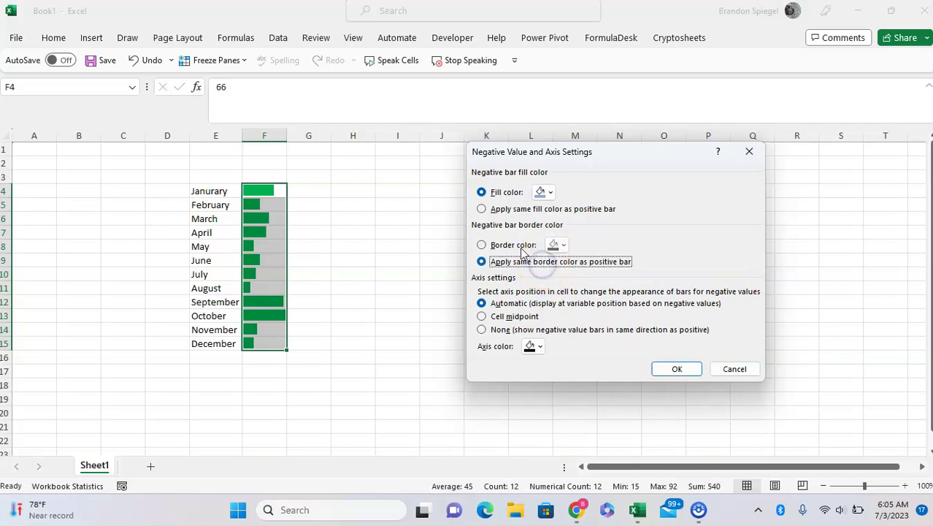
click(520, 244)
click(566, 246)
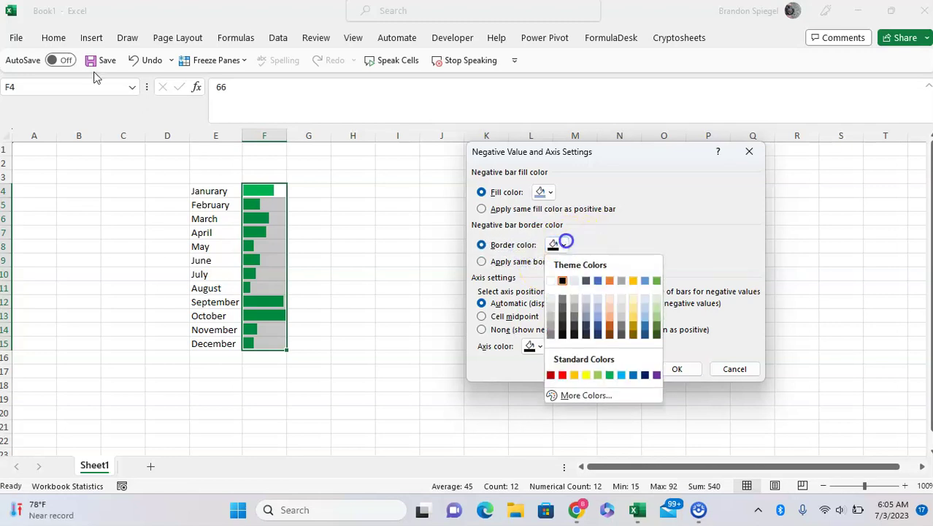
click(523, 262)
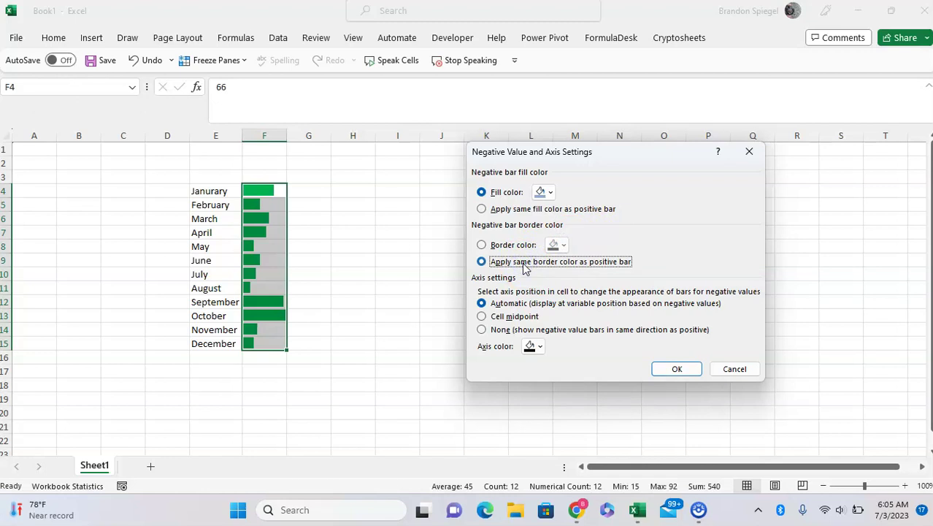
click(510, 244)
click(558, 245)
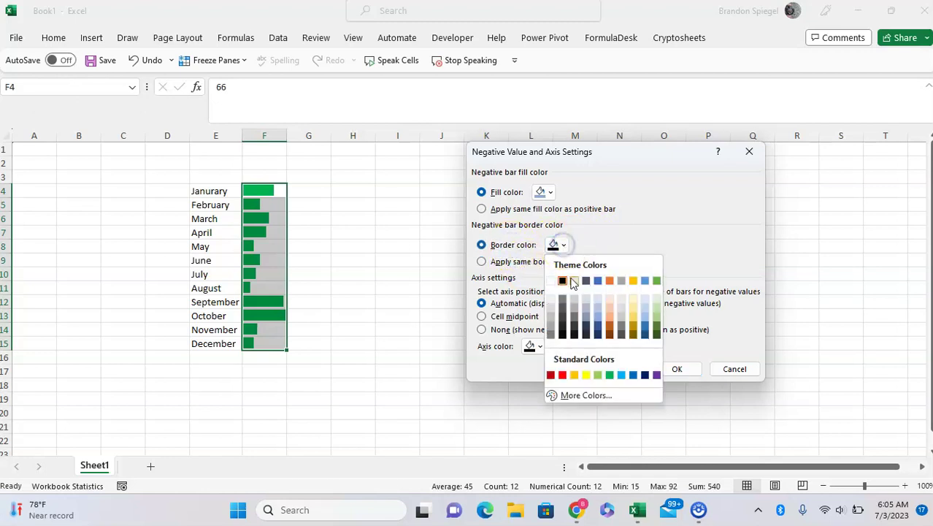
click(567, 281)
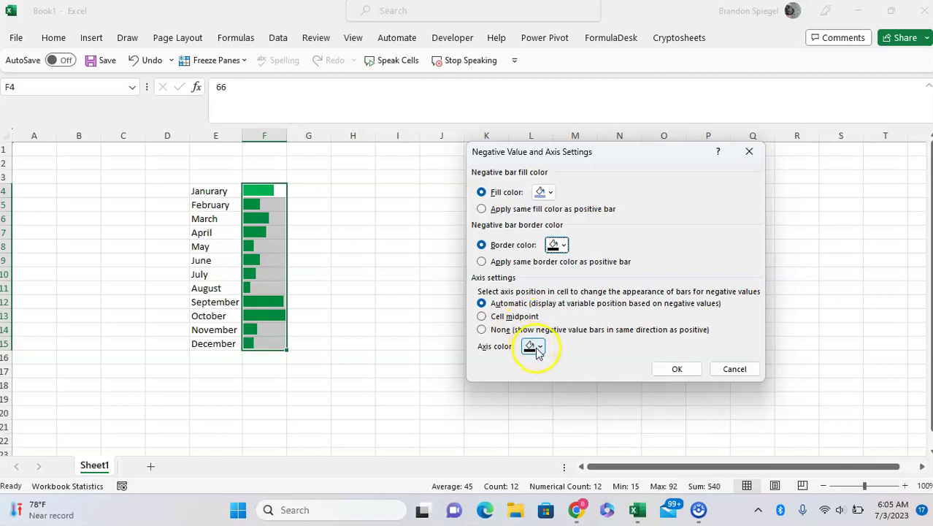
Step: Confirm both dialogs to apply the gradient data bar rule to F4:F15
click(662, 372)
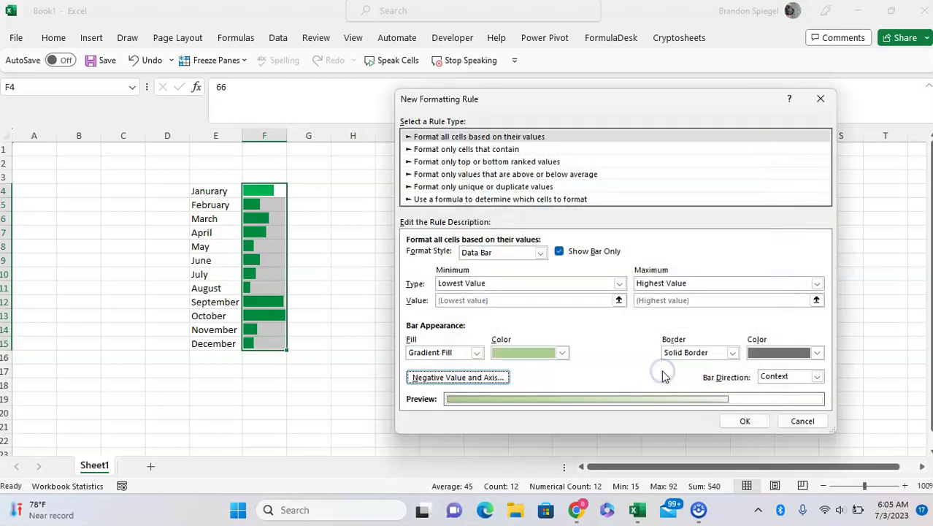
click(743, 419)
click(260, 246)
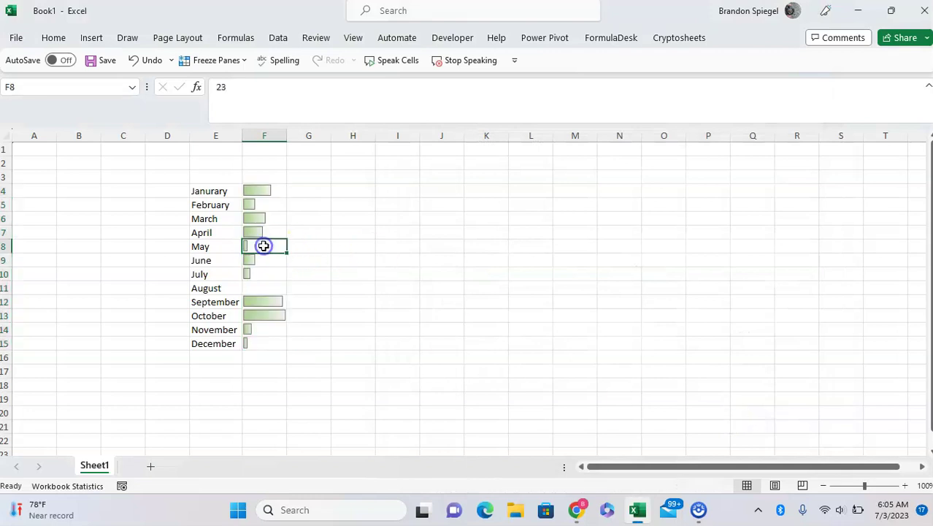
key(Up)
key(Up)
key(Up)
key(Up)
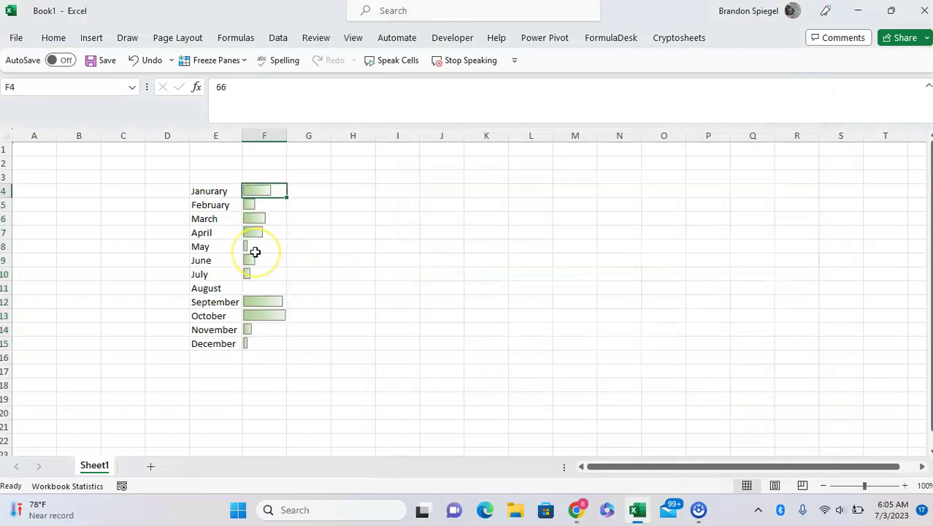
key(Down)
key(Down)
key(Down)
key(Down)
key(Down)
key(Up)
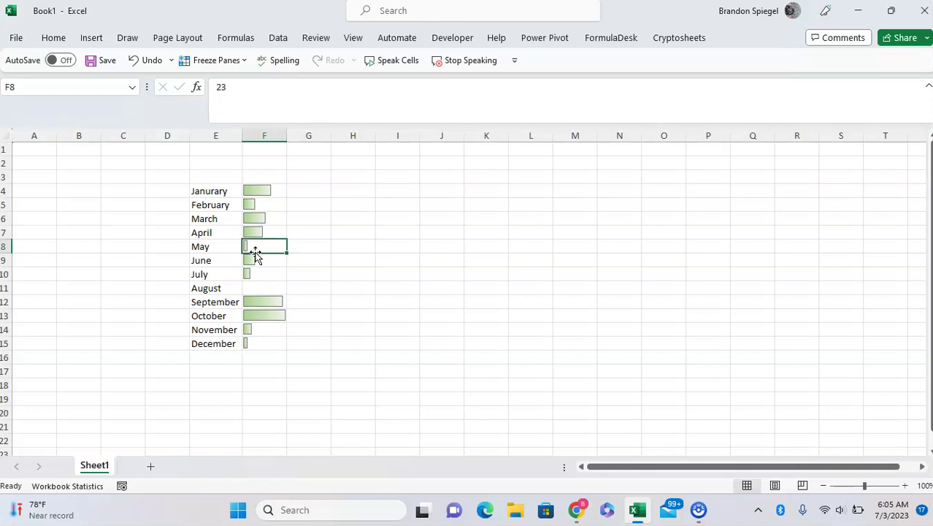
Step: Enter -100 as May's value in F8 to show a negative bar
text(-5)
key(Return)
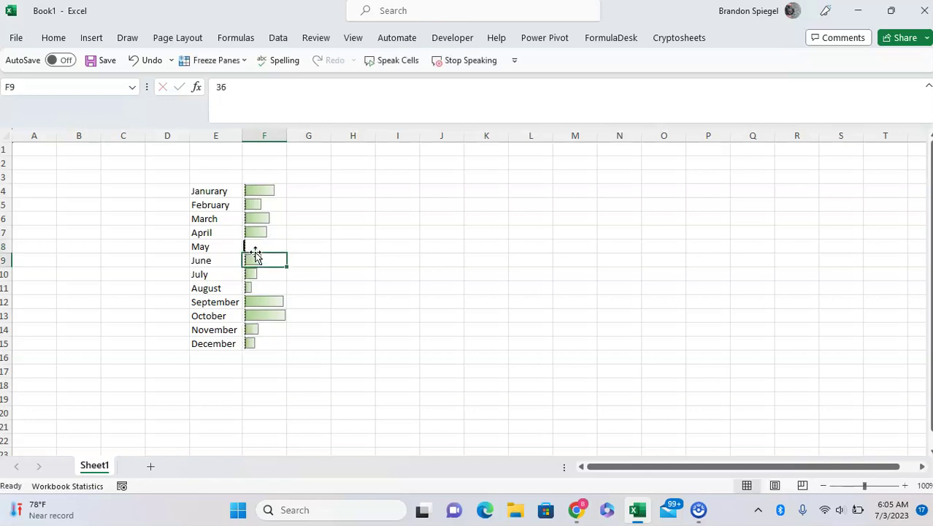
key(Up)
text(-100)
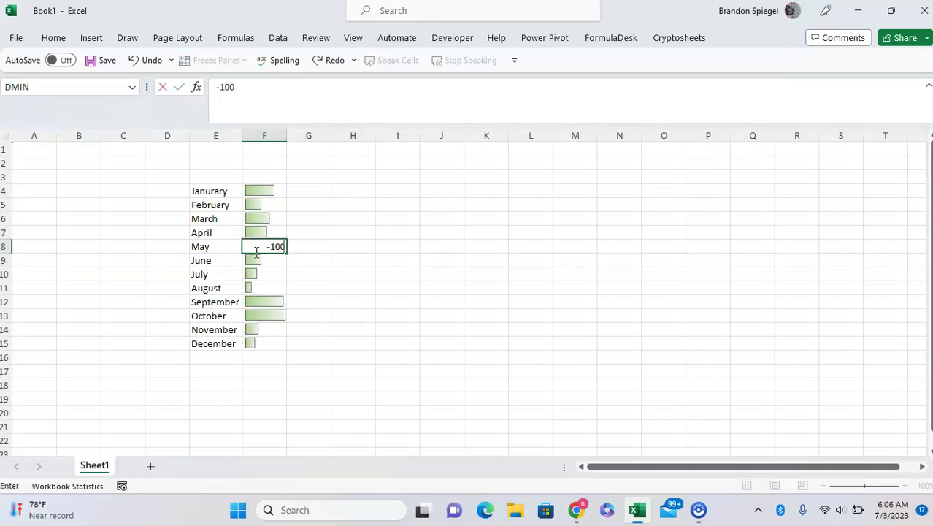
key(Return)
key(Up)
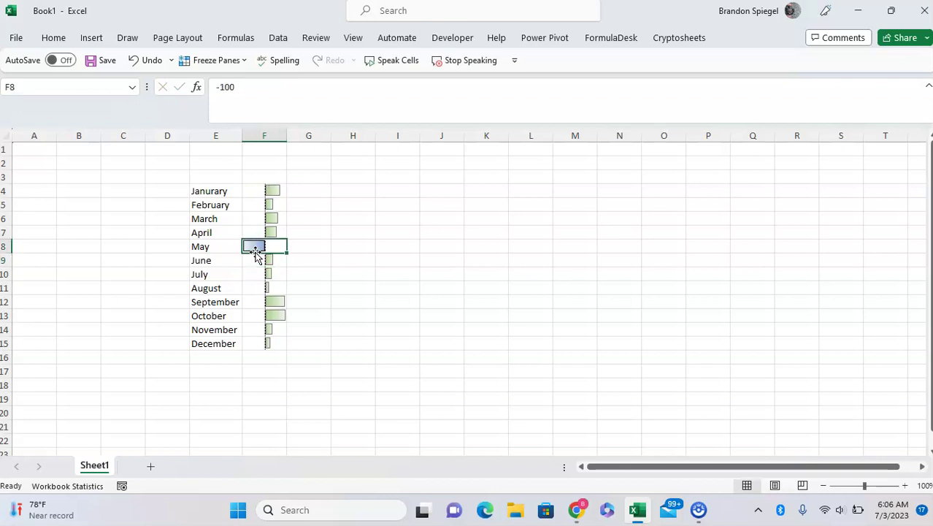